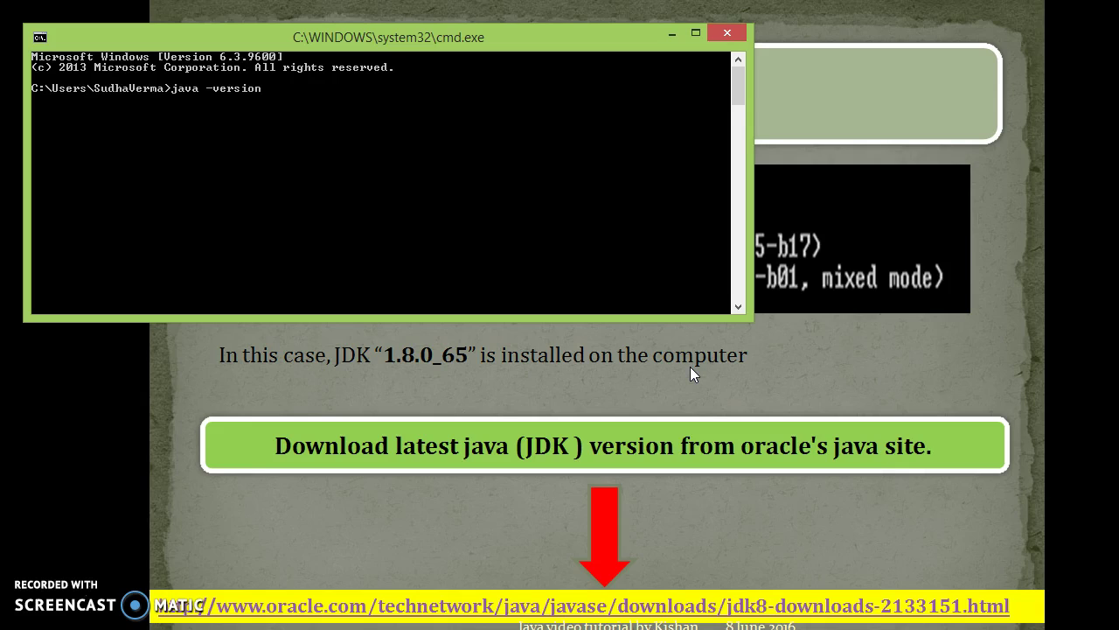
Run java -version in the Command Prompt to check whether Java is recognized
key("BackSpace")
key("BackSpace")
type("ion")
key("Return")
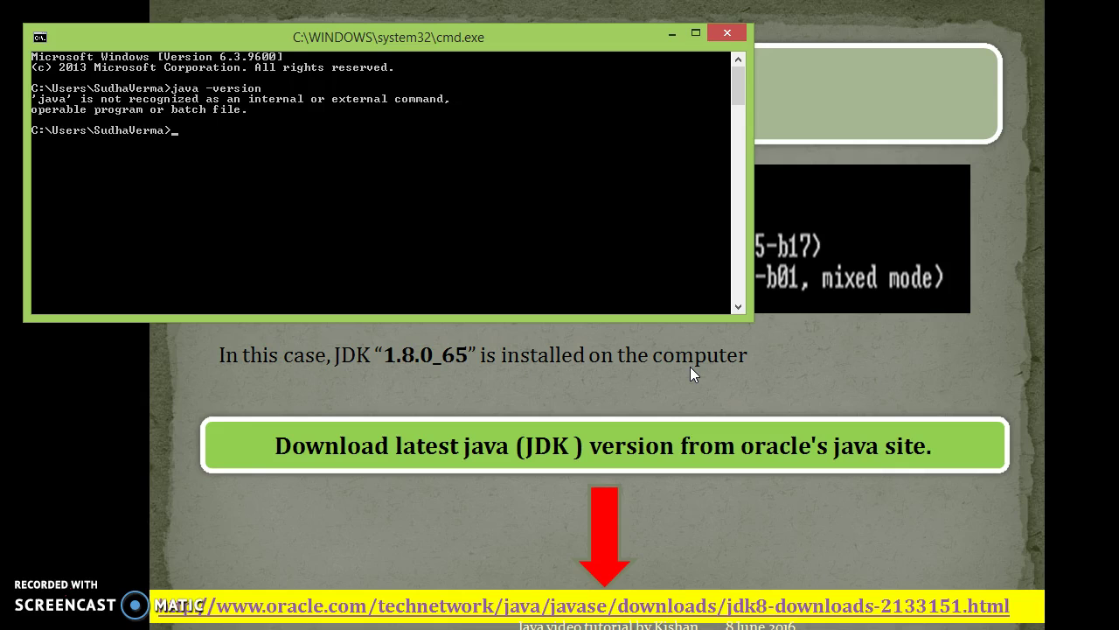
Open the Environment Variables dialog through This PC's properties and advanced system settings
key("super+d")
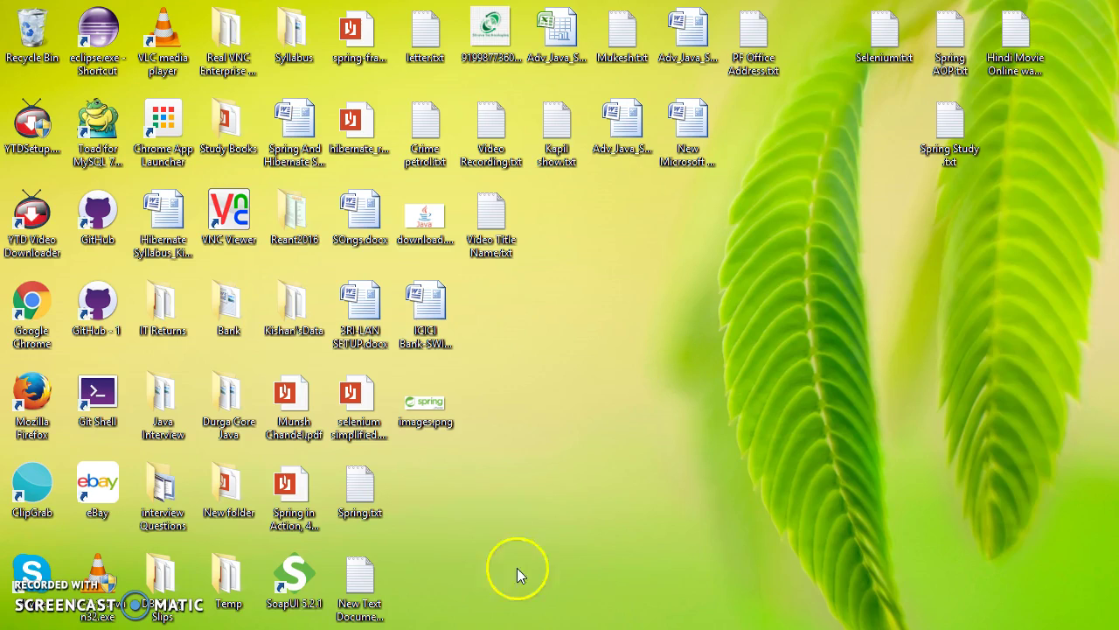
left_click(109, 616)
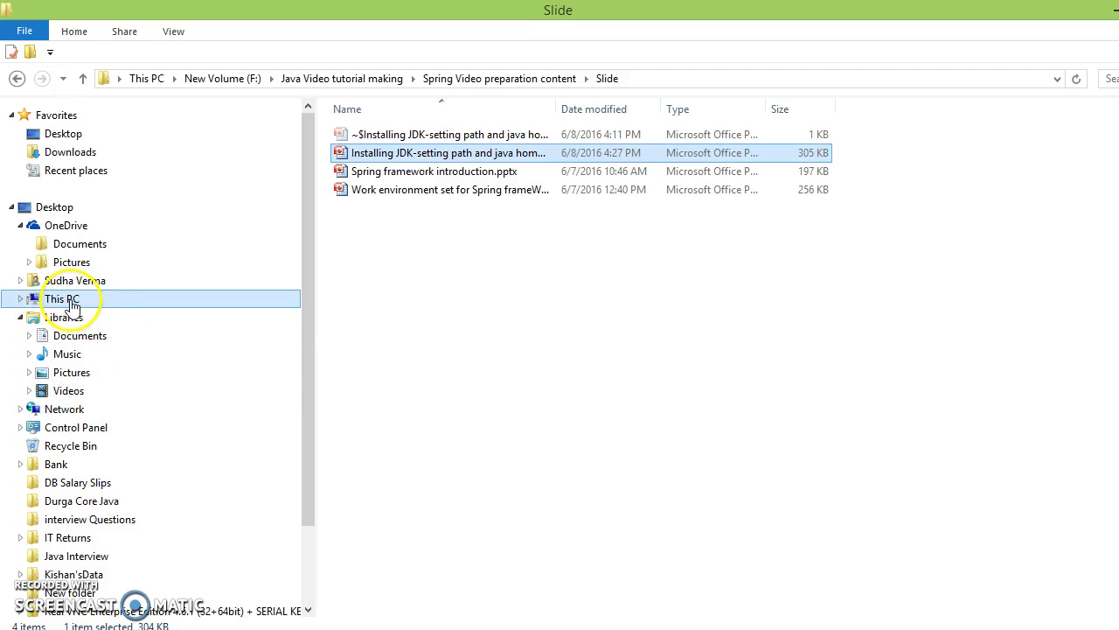
right_click(71, 302)
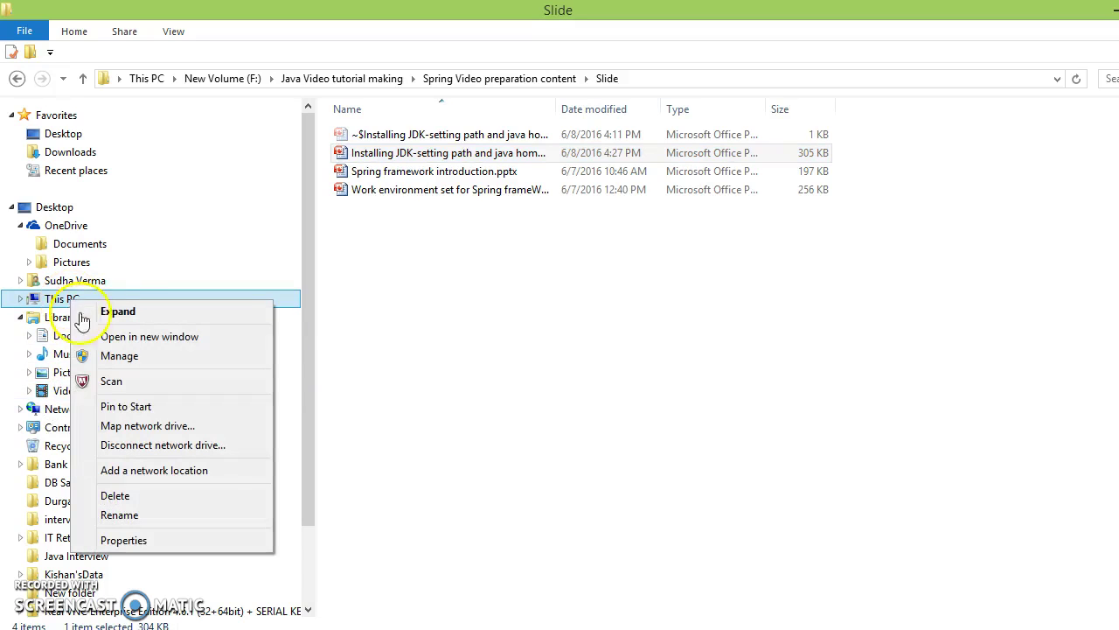
left_click(147, 542)
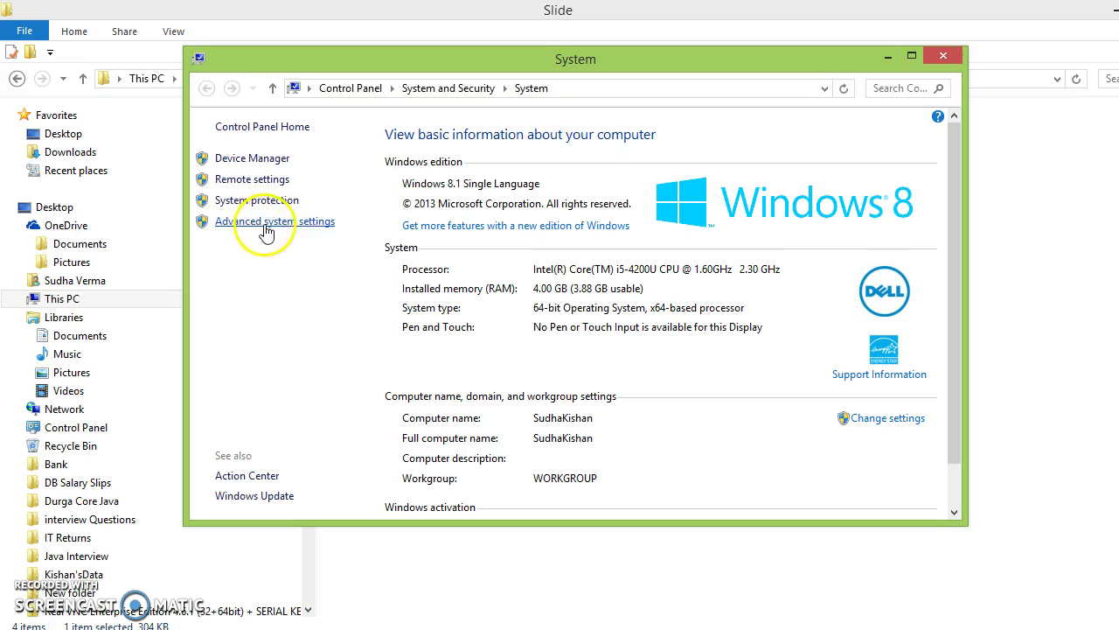
left_click(291, 222)
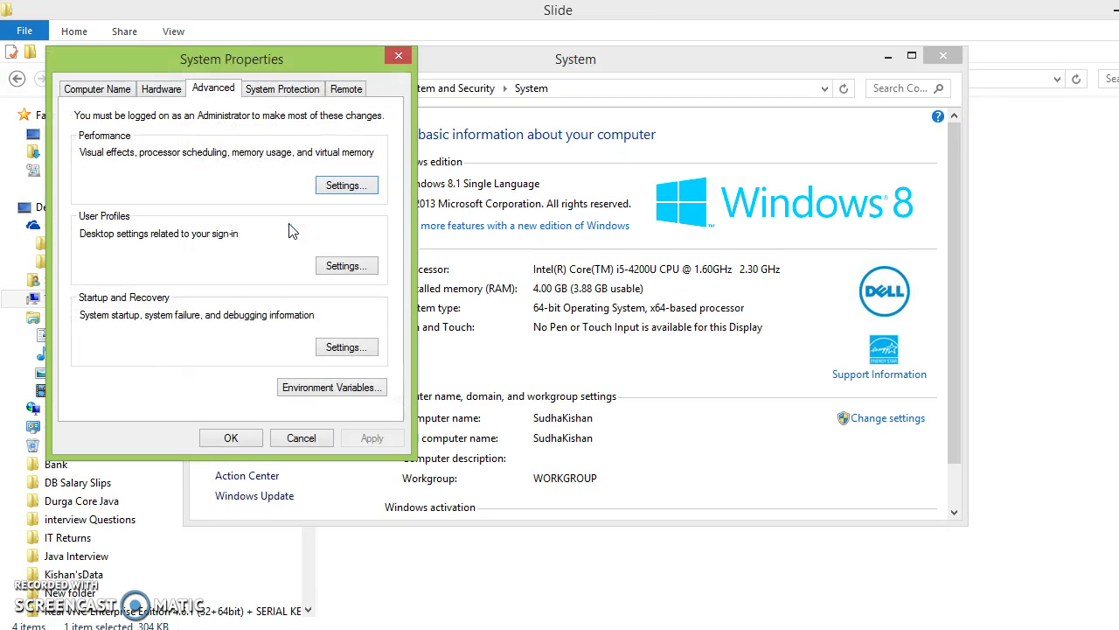
left_click_drag(221, 52, 635, 40)
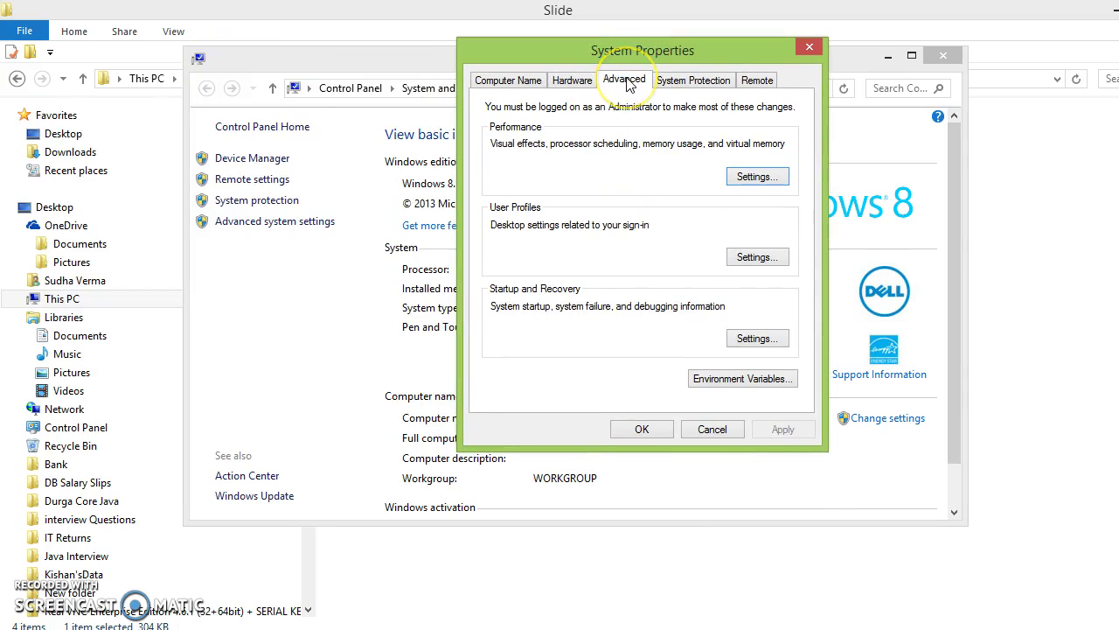
left_click(725, 380)
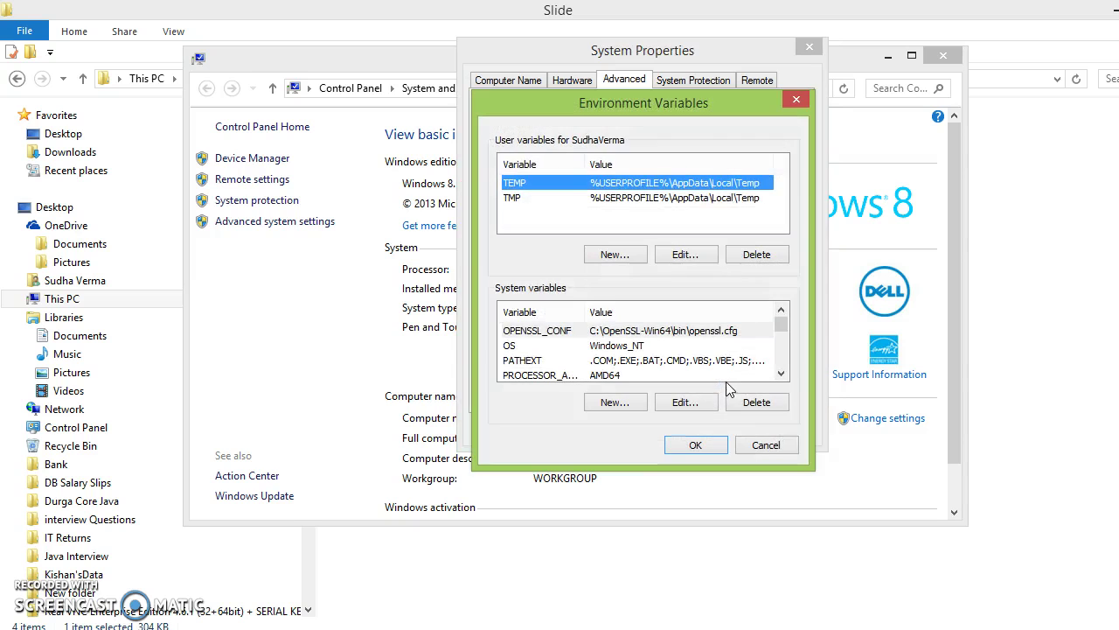
left_click_drag(624, 111, 518, 96)
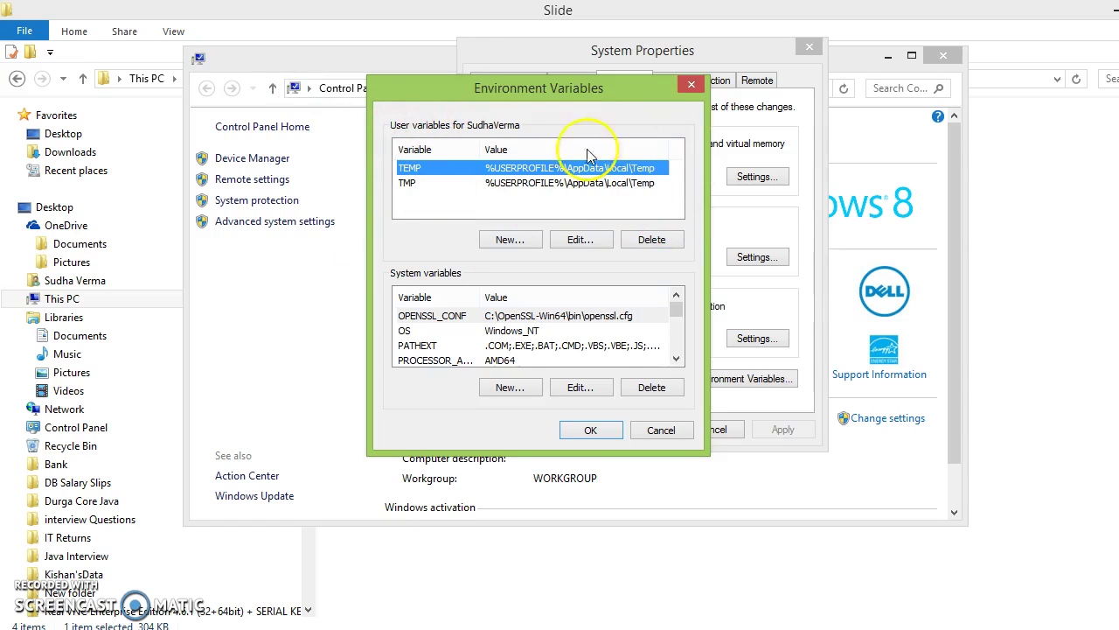
Start a new user variable and name it path
left_click(510, 240)
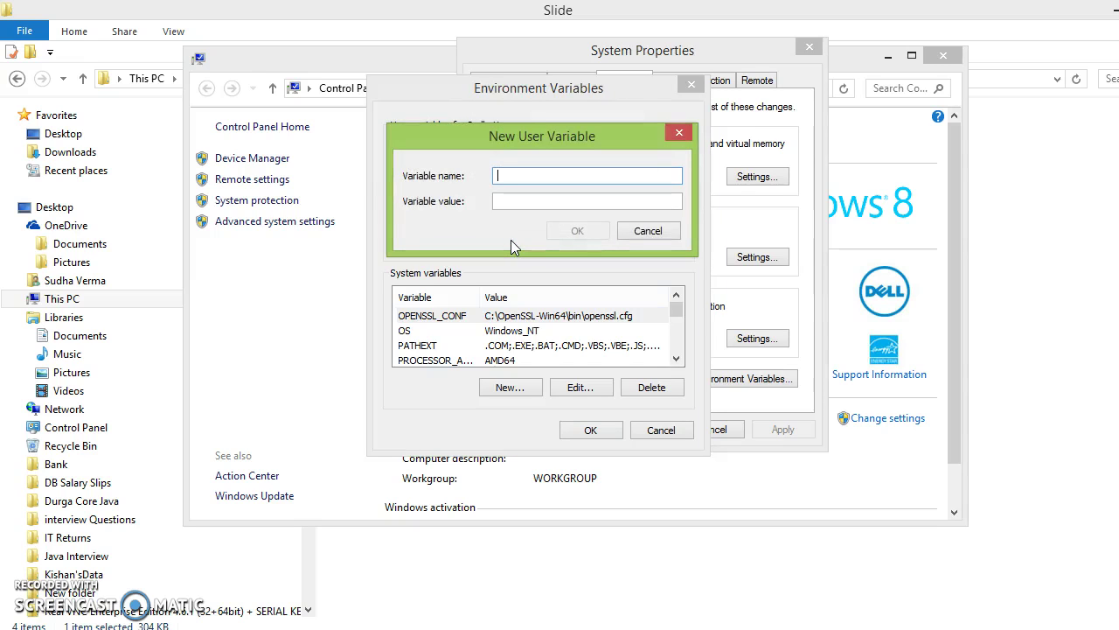
type("path")
left_click(509, 201)
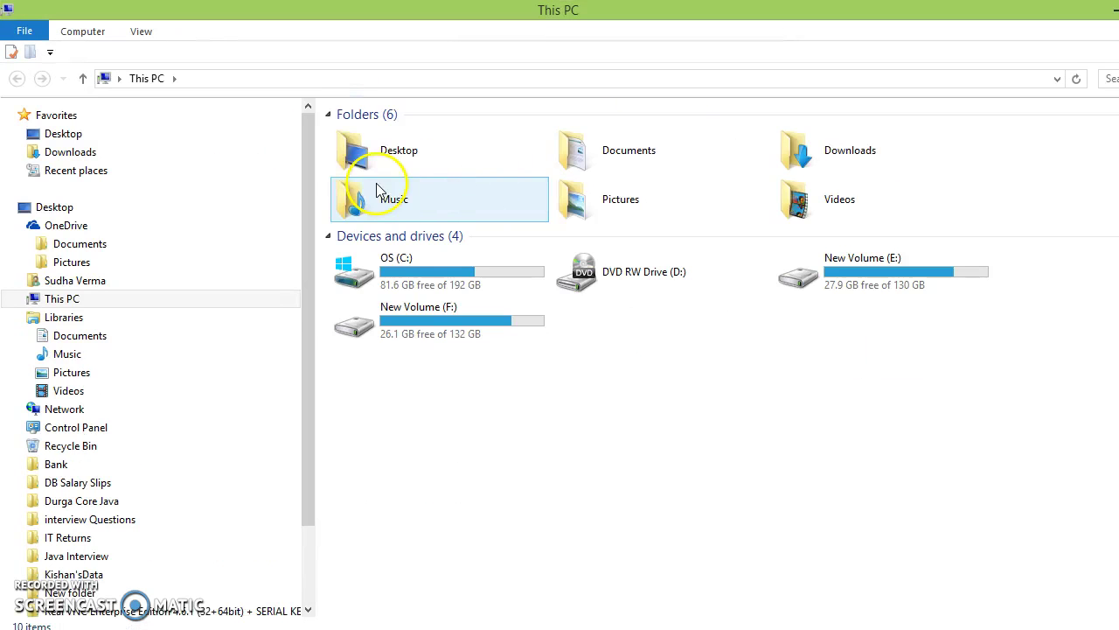
Browse in File Explorer to the Java folder inside Program Files on drive C:
double_click(455, 273)
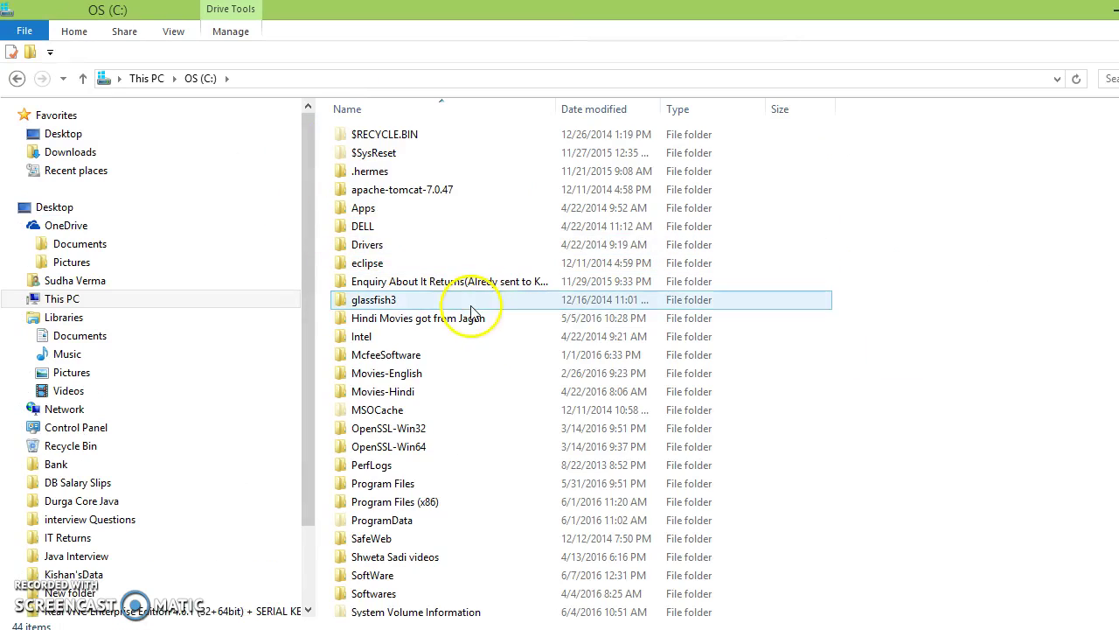
double_click(404, 485)
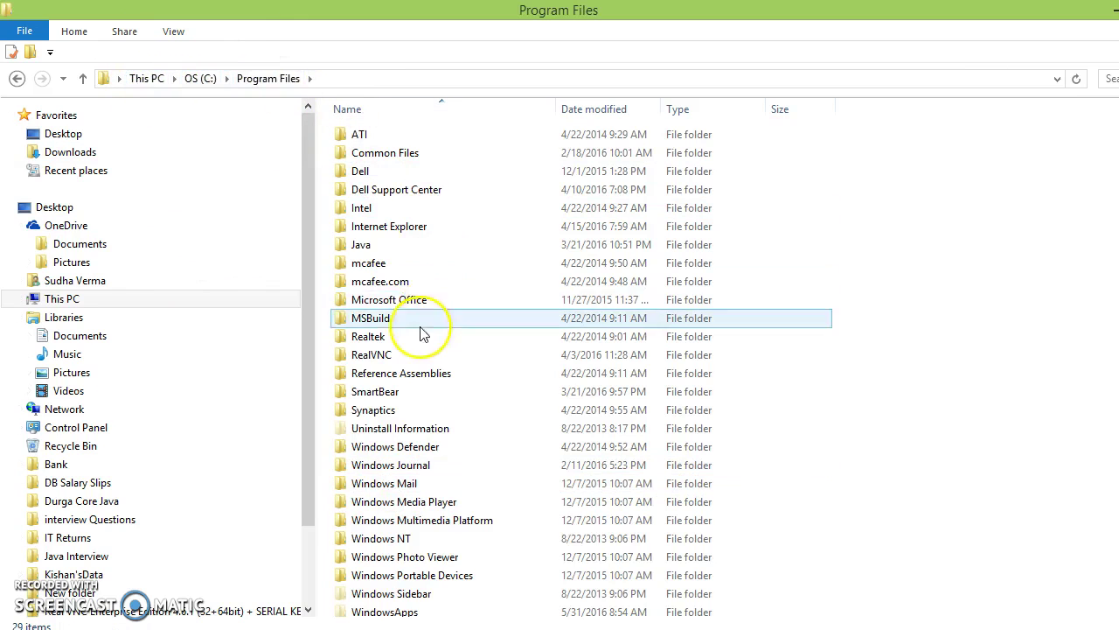
left_click(372, 249)
double_click(373, 253)
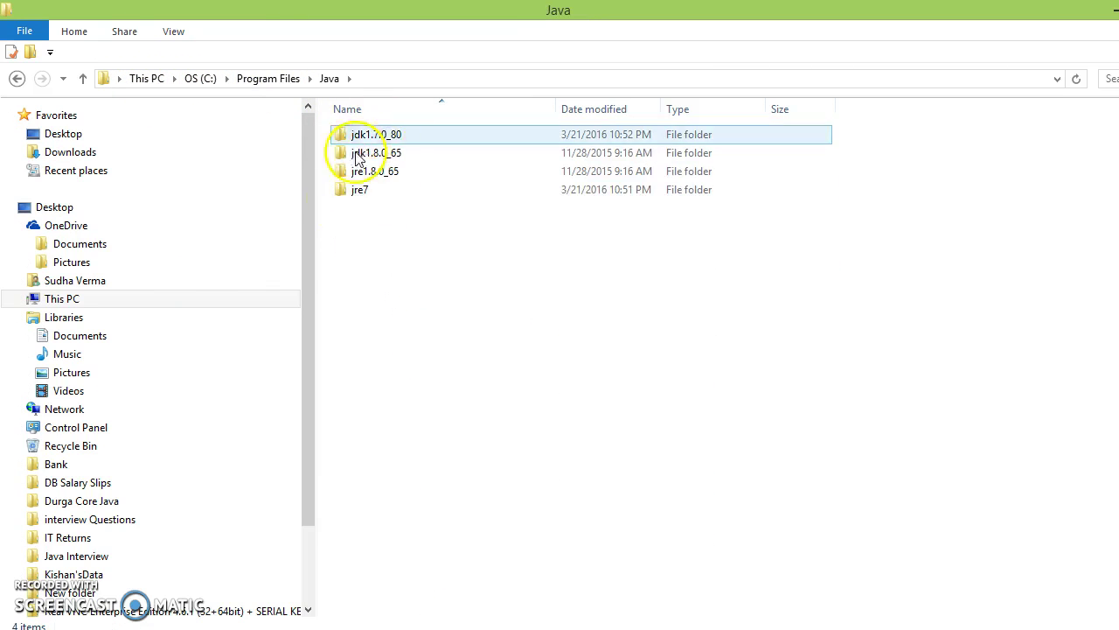
left_click(356, 192)
left_click(449, 295)
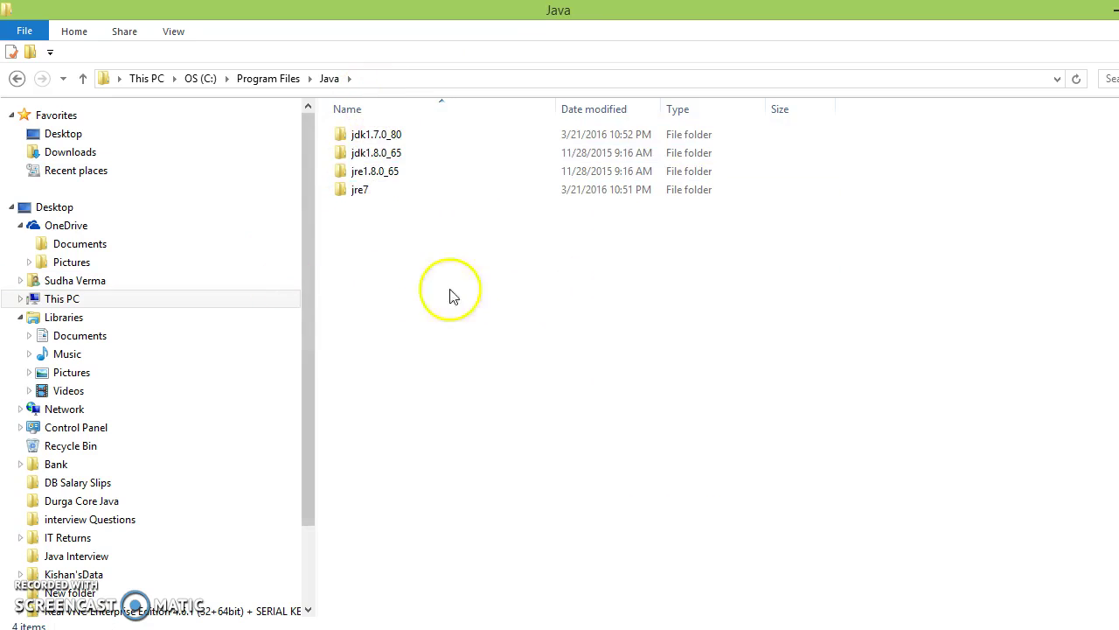
Open the bin folder inside jdk1.8.0_65
left_click(378, 138)
left_click(343, 174)
left_click(385, 158)
mouse_move(390, 168)
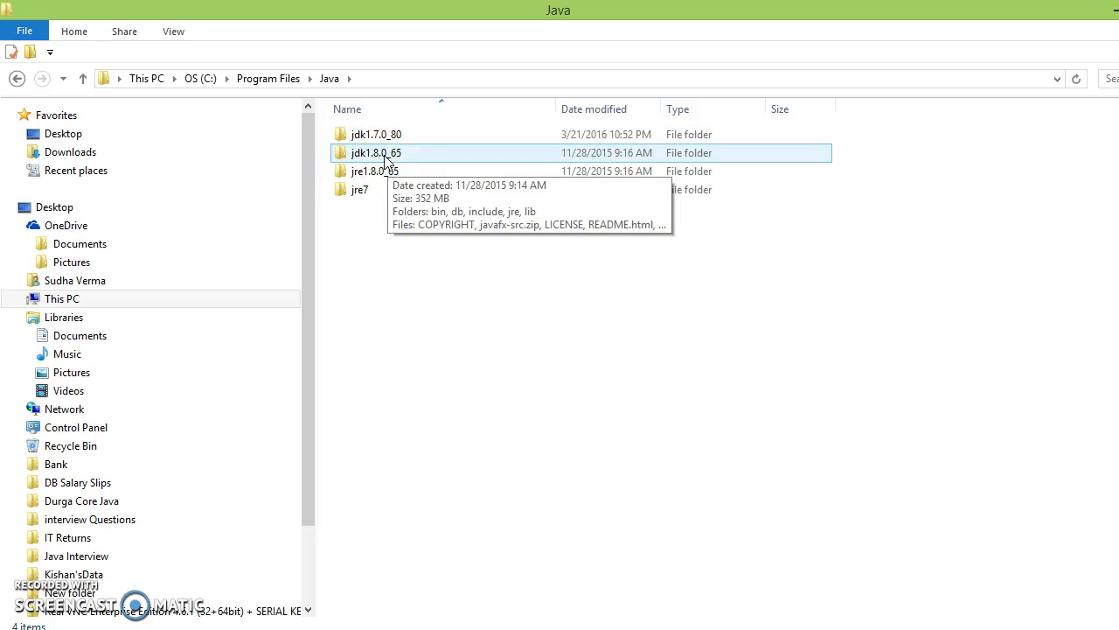
double_click(385, 156)
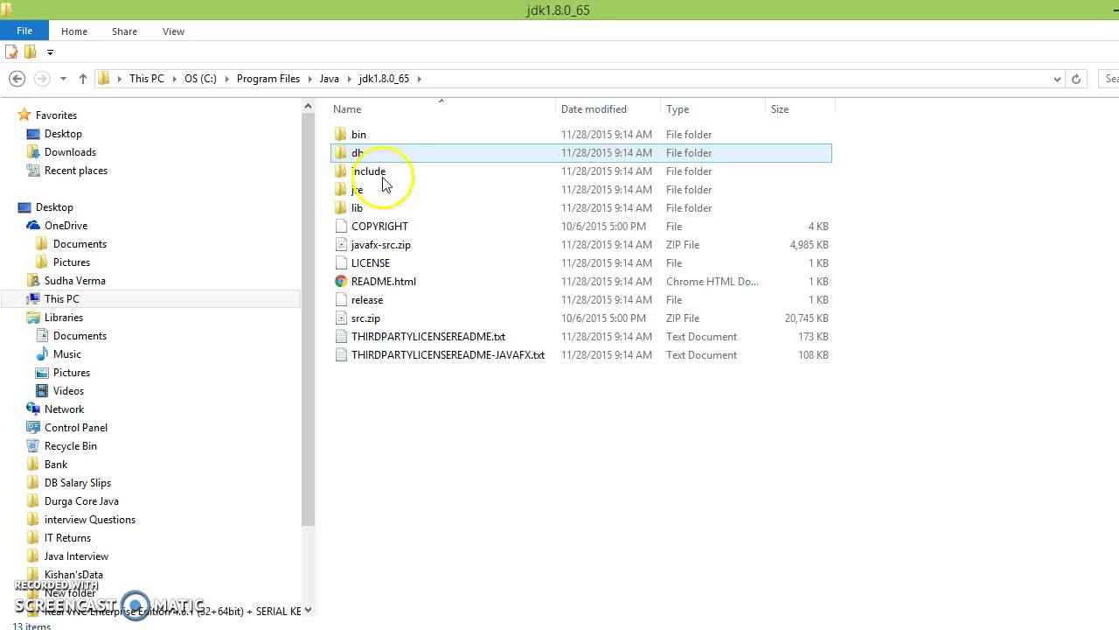
left_click(368, 138)
double_click(381, 143)
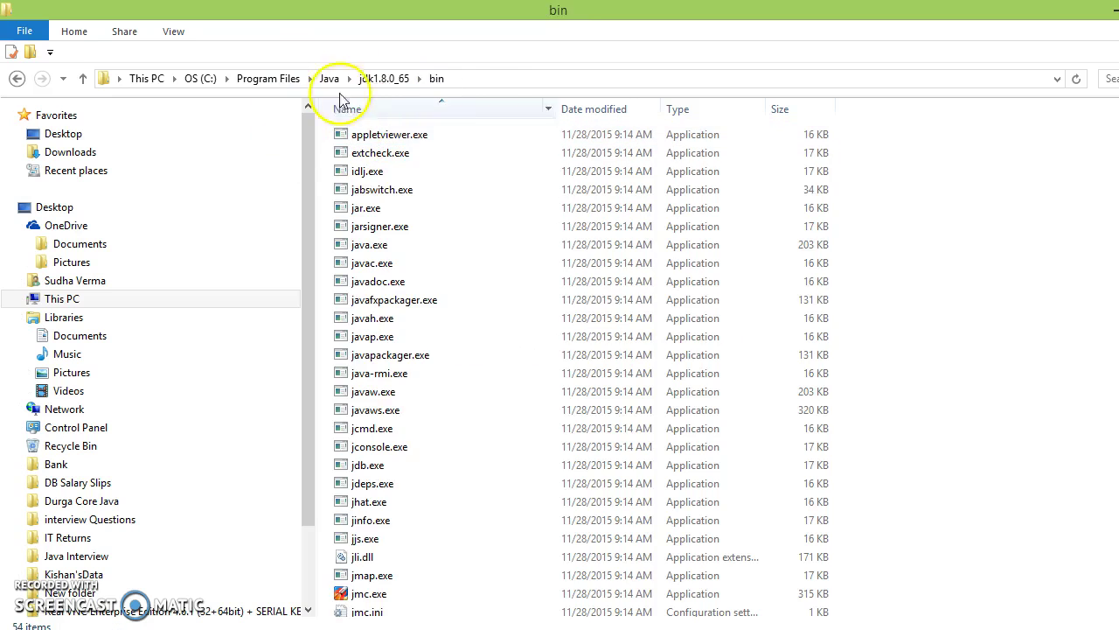
Copy the bin folder's full address, C:\Program Files\Java\jdk1.8.0_65\bin, into the new path variable's value
left_click(493, 77)
right_click(256, 79)
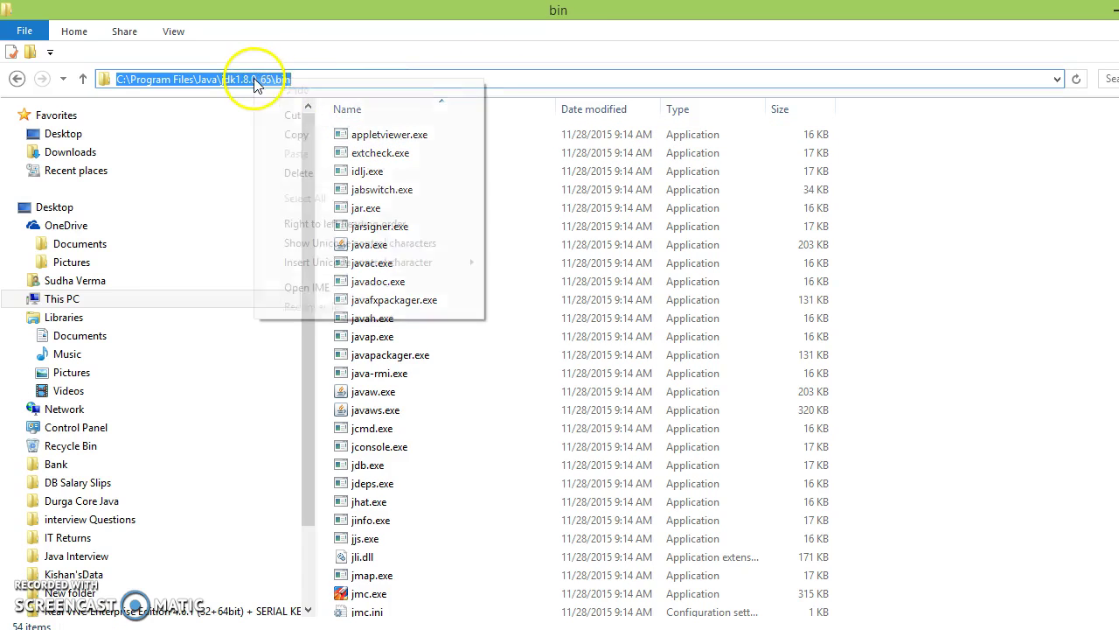
left_click(293, 137)
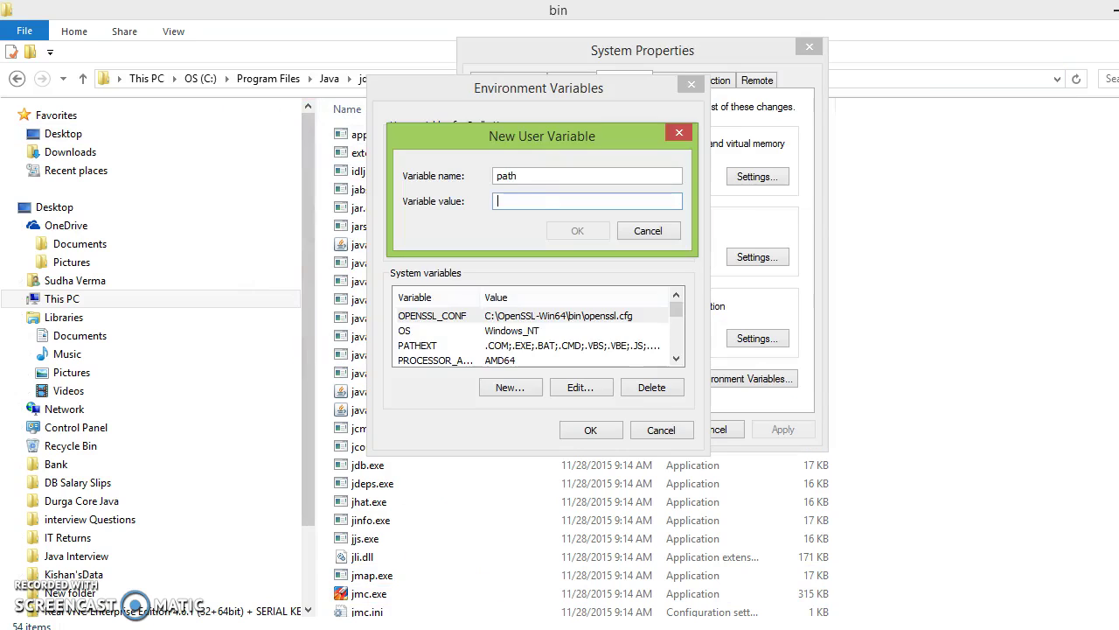
left_click(515, 207)
key("ctrl+v")
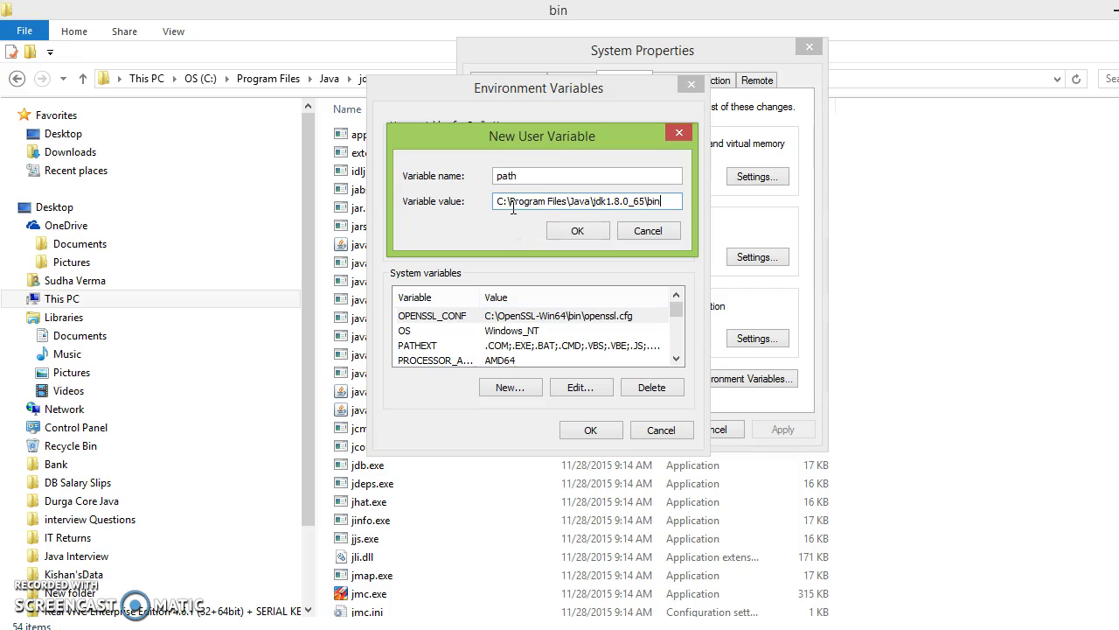
left_click(533, 175)
left_click_drag(532, 175, 479, 179)
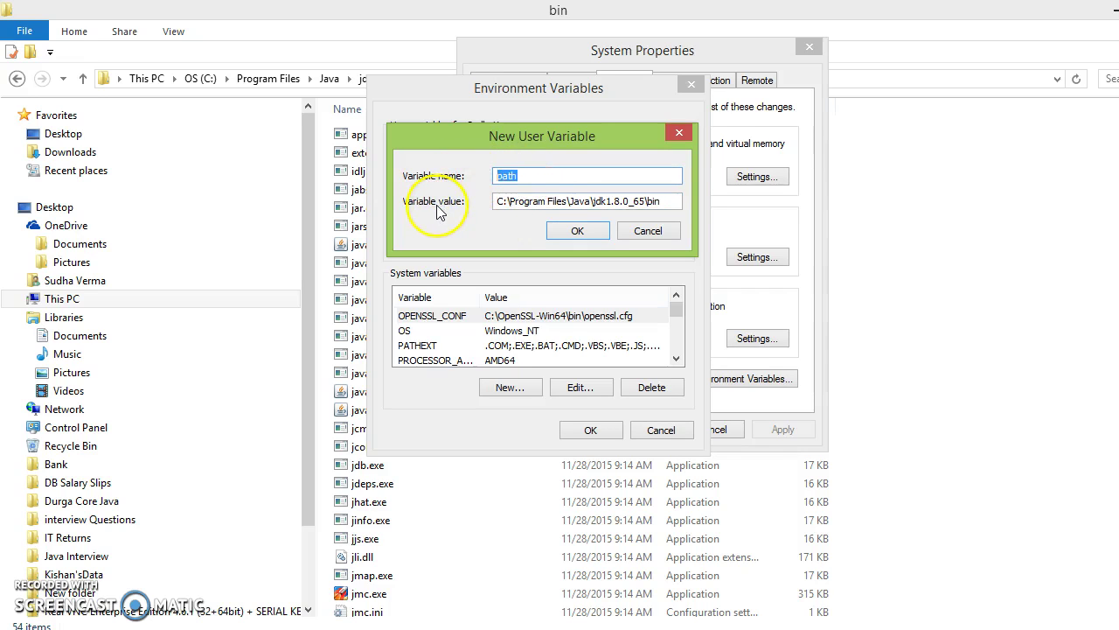
left_click_drag(667, 201, 489, 192)
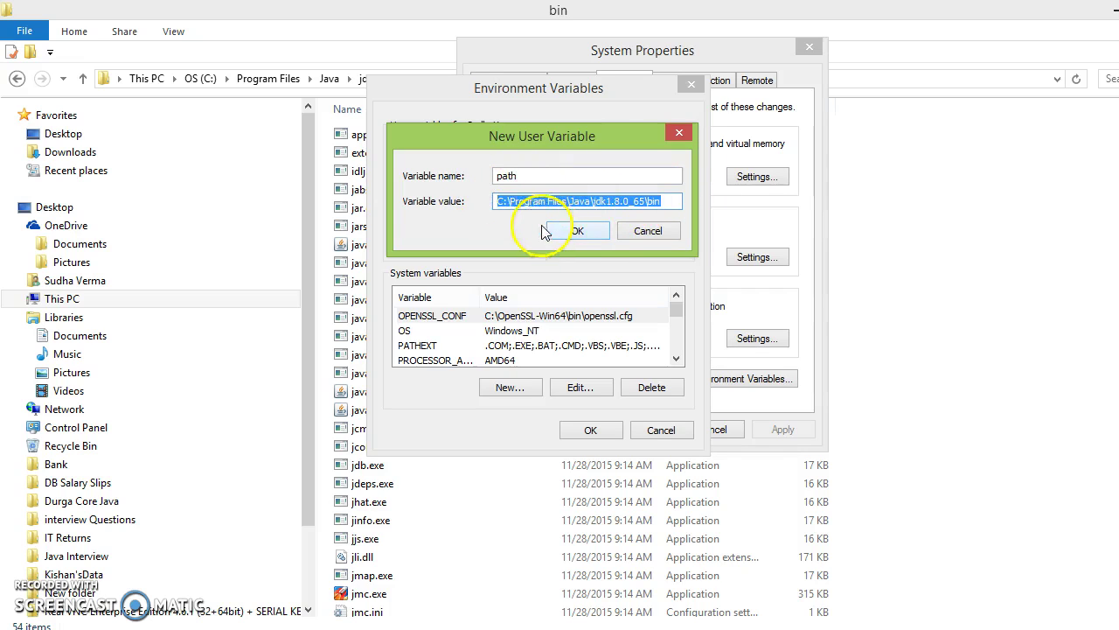
left_click(544, 176)
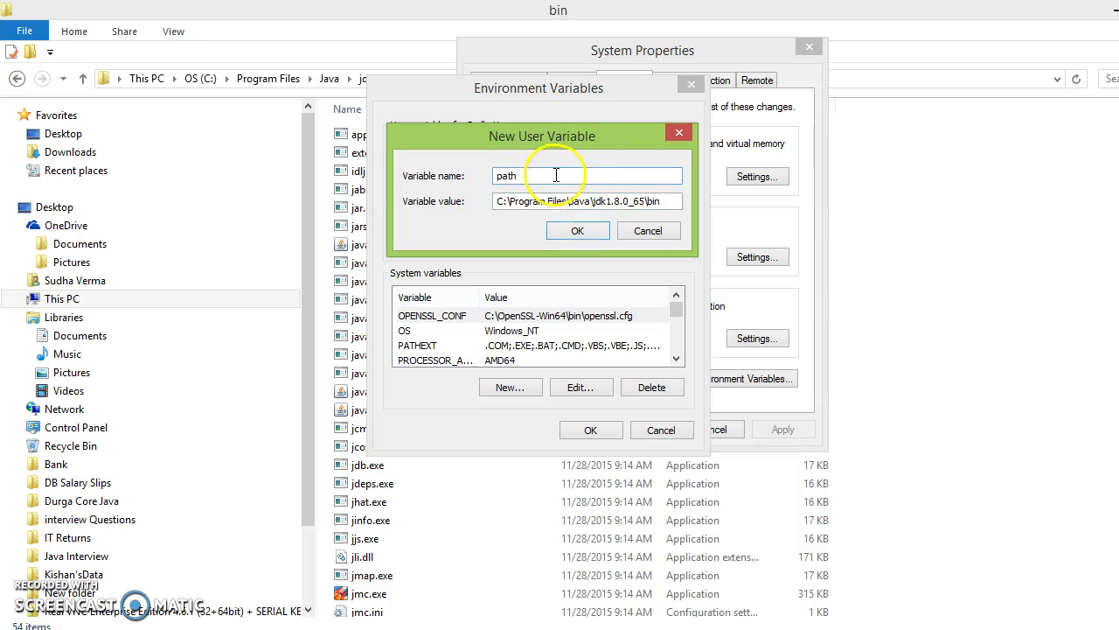
left_click(657, 201)
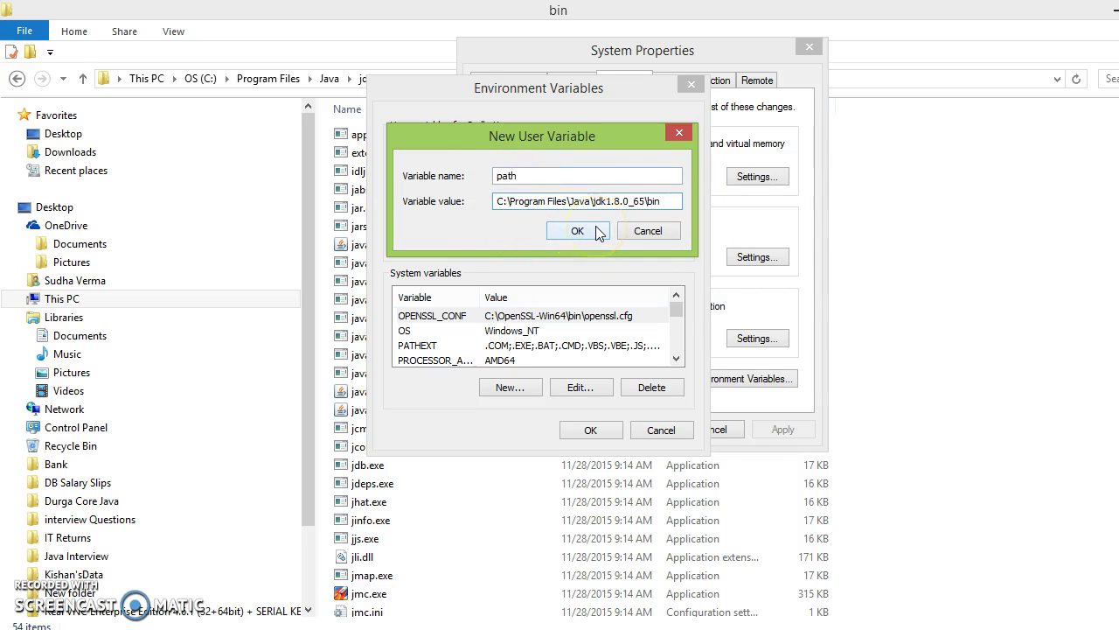
Save the new path variable and confirm the Environment Variables and System Properties dialogs
left_click(668, 202)
type(";")
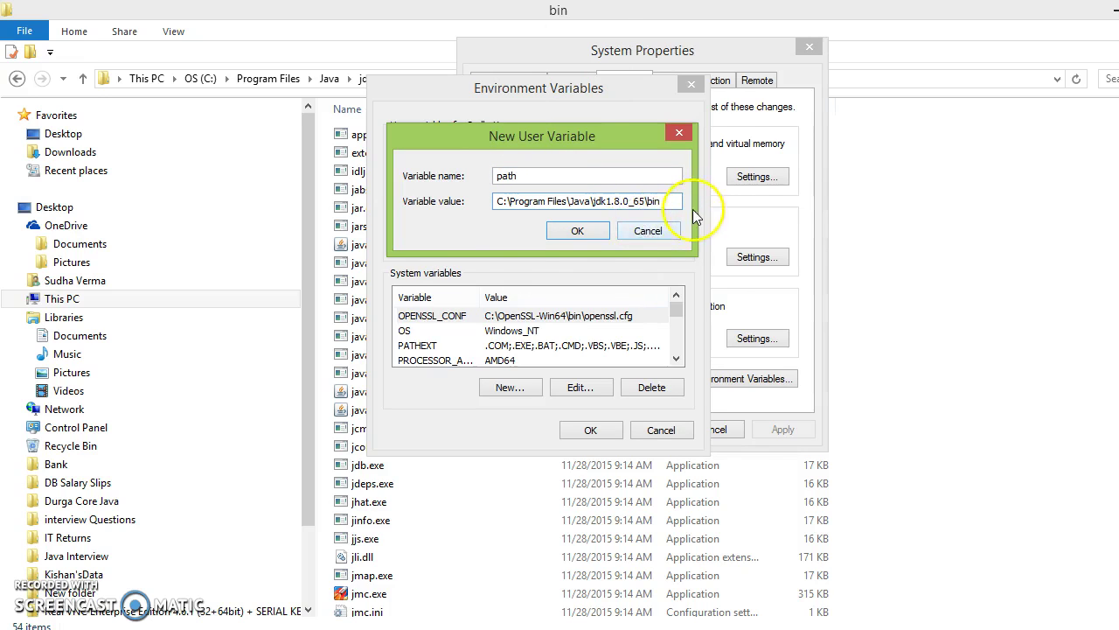
left_click(572, 233)
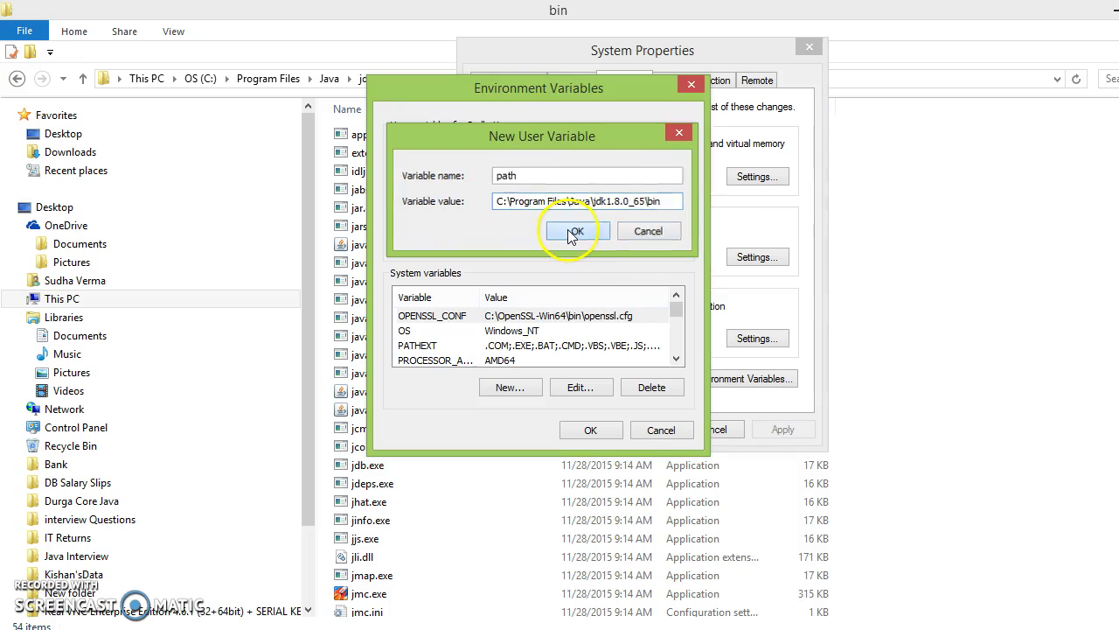
left_click(588, 430)
left_click(638, 429)
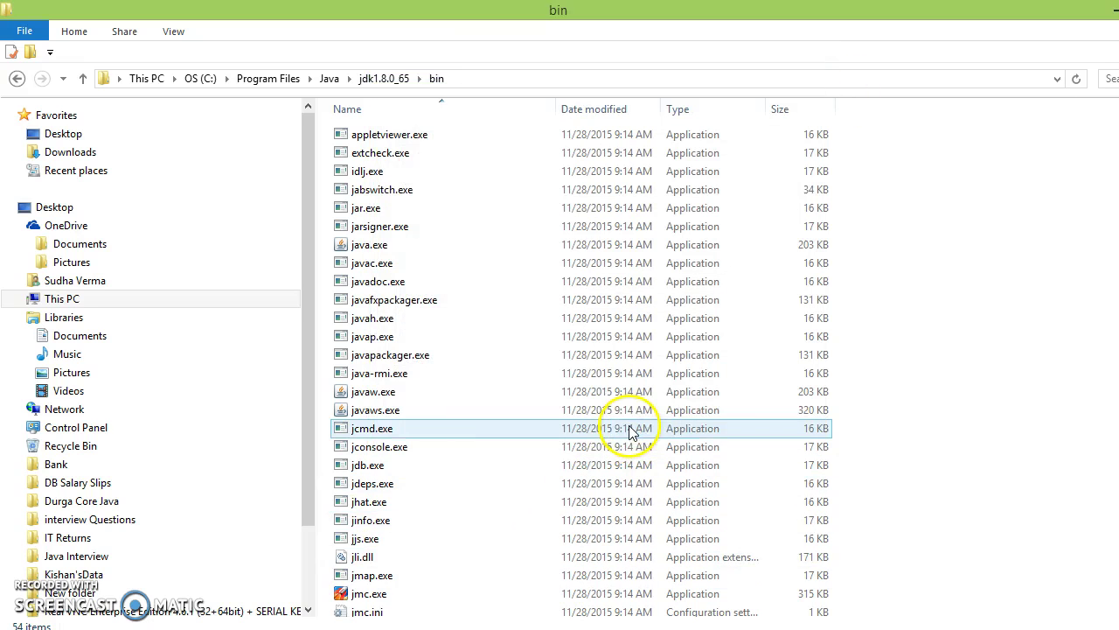
Close the old Command Prompt window and launch a new one by running cmd
key("alt+Tab")
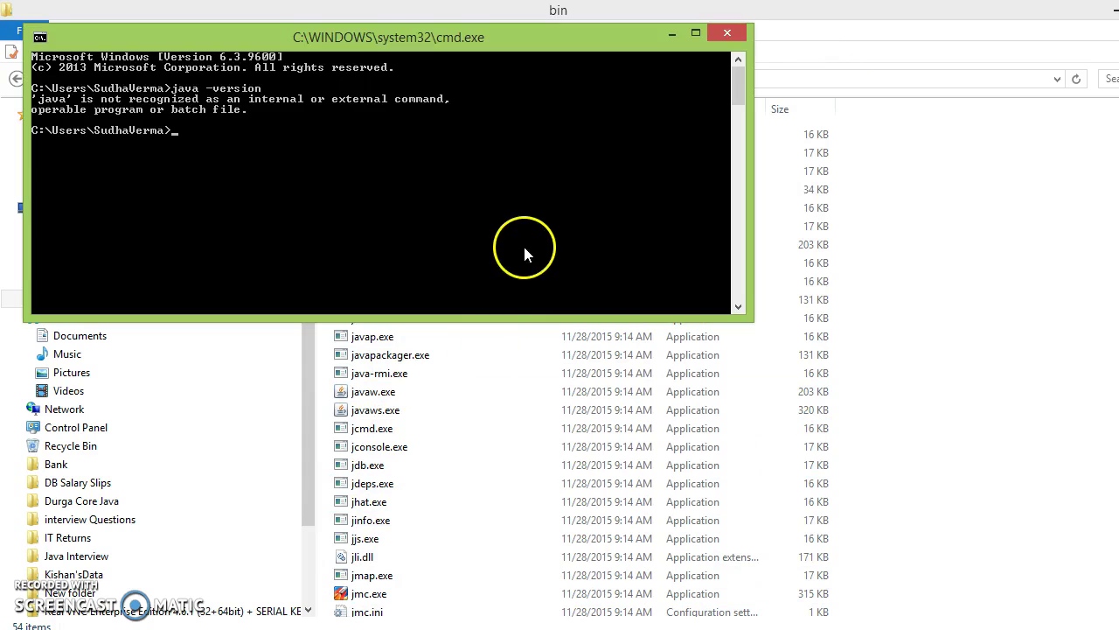
left_click(725, 33)
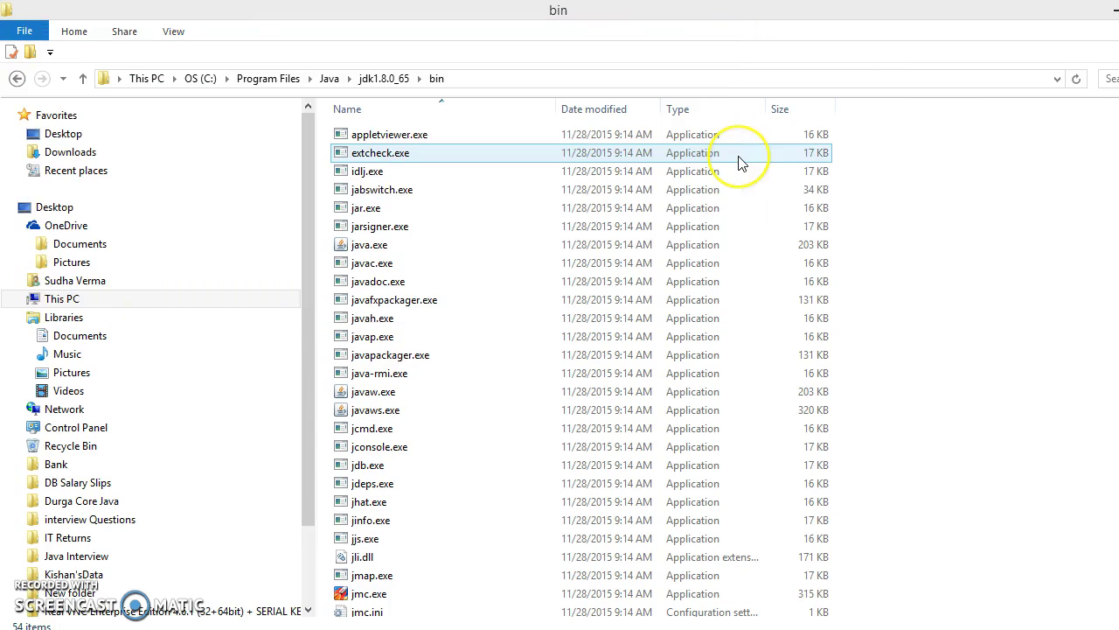
key("super+r")
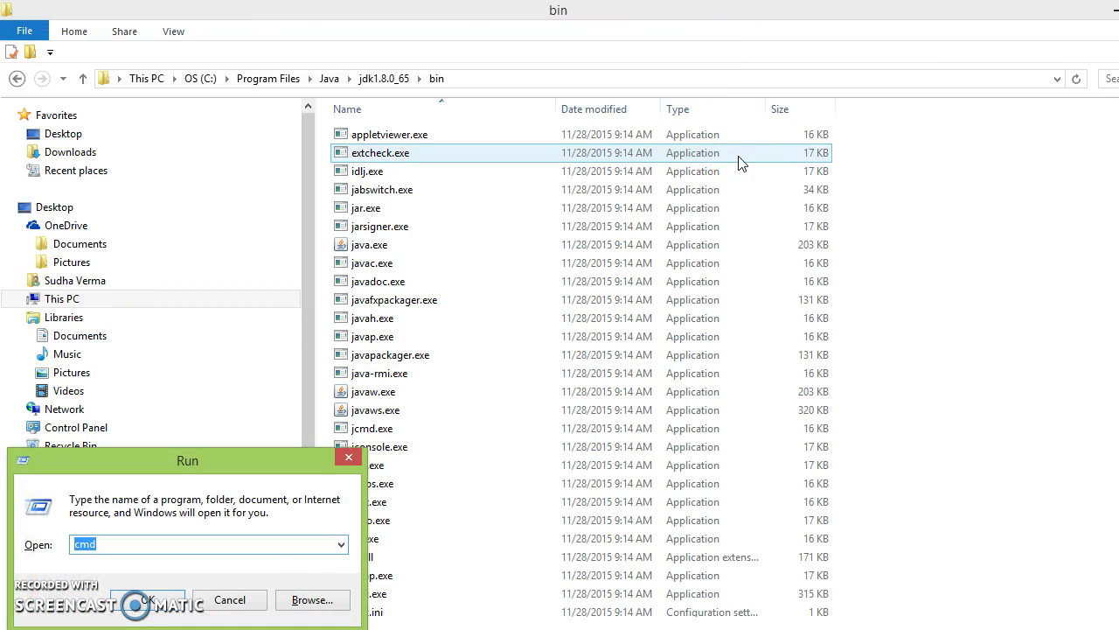
key("Return")
Run java -version and javac in the new Command Prompt to verify the path setting, and minimize the window
type("java")
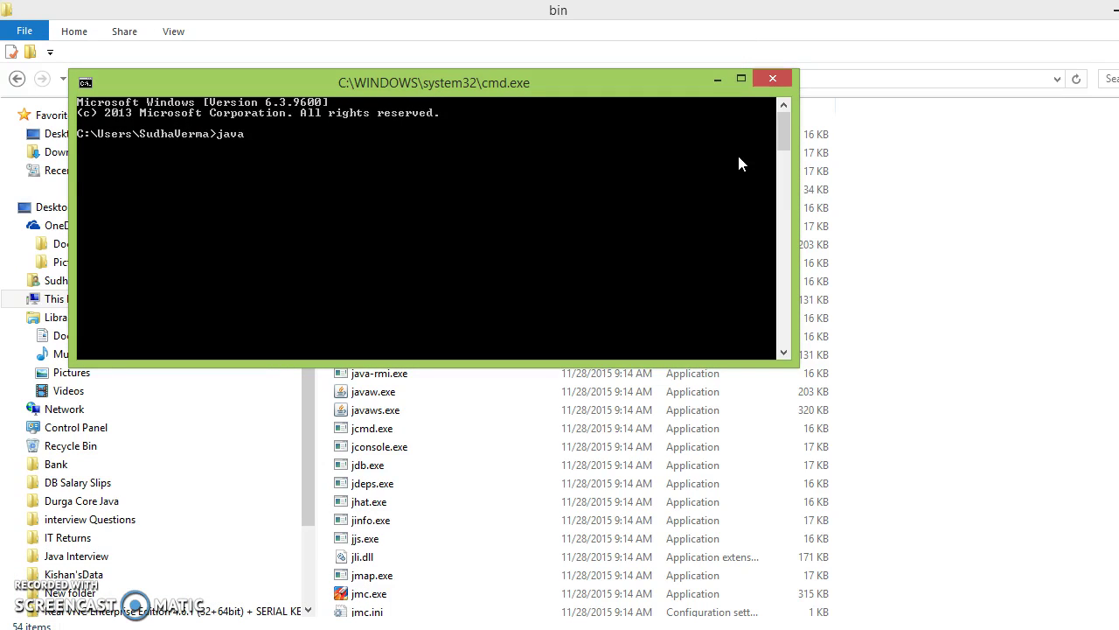
type(" -version")
key("Return")
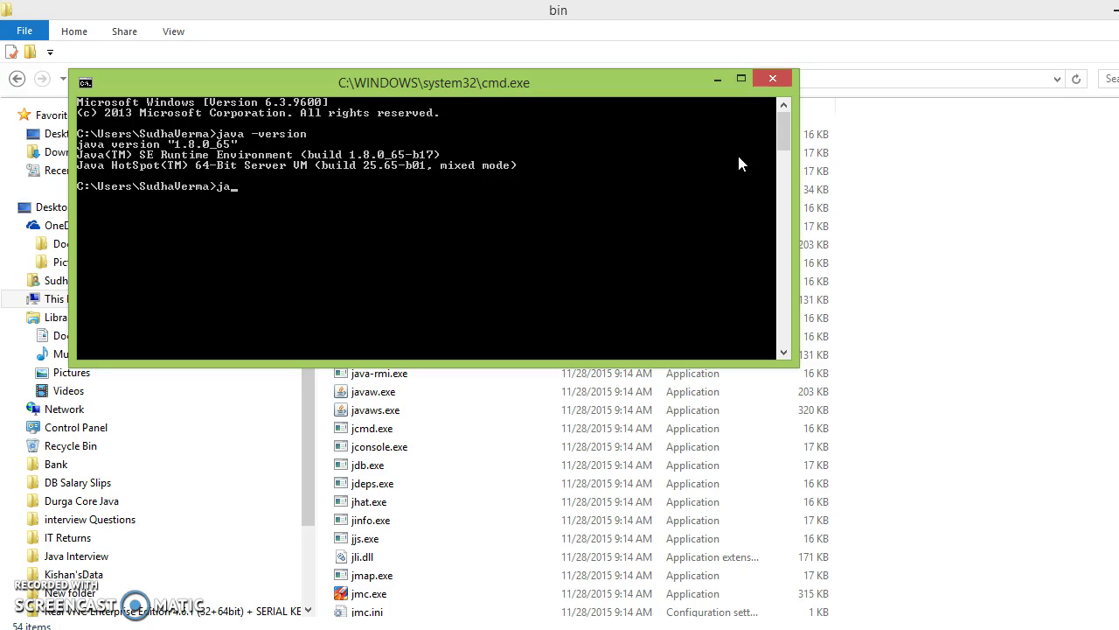
key("Return")
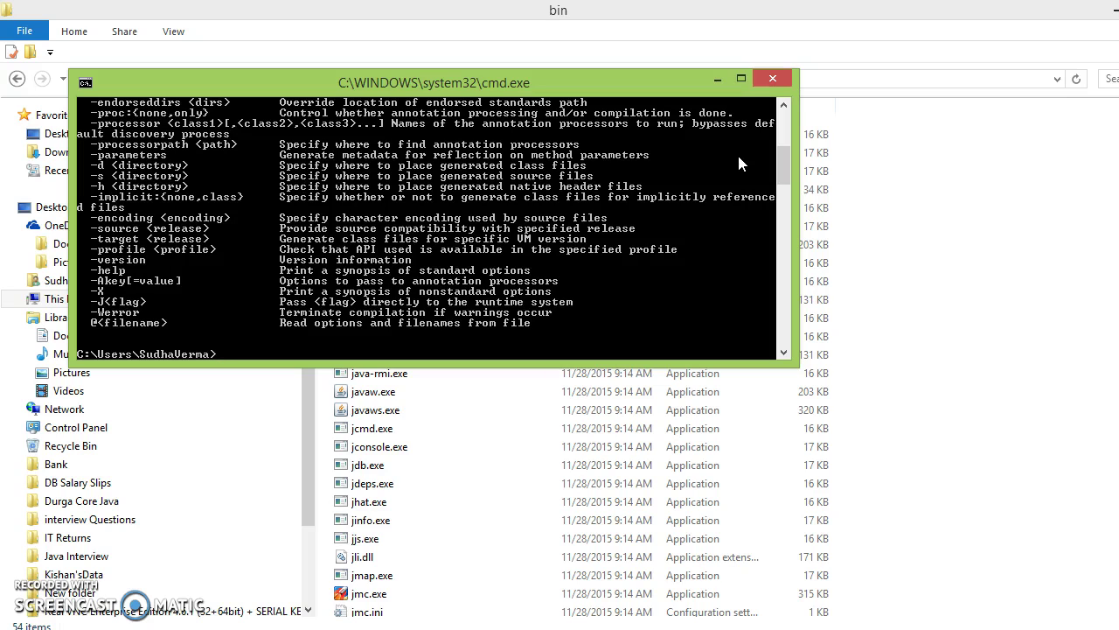
left_click(717, 78)
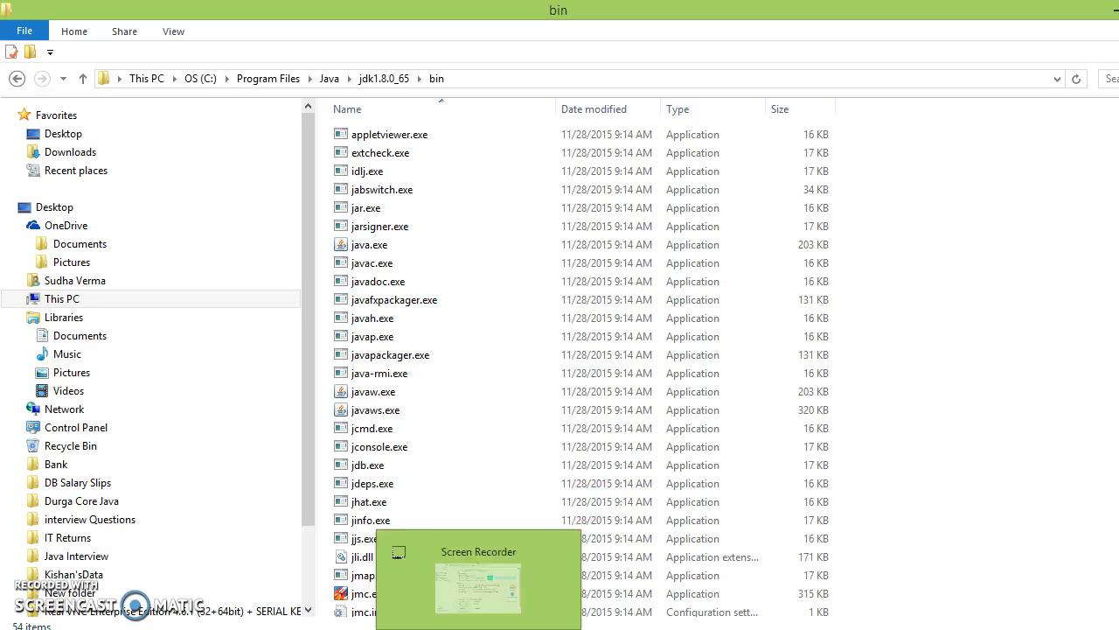
Check the JDK download link on the presentation slide, and switch to Chrome's Java SE Development Kit 8 Downloads page on Oracle's site
left_click(463, 581)
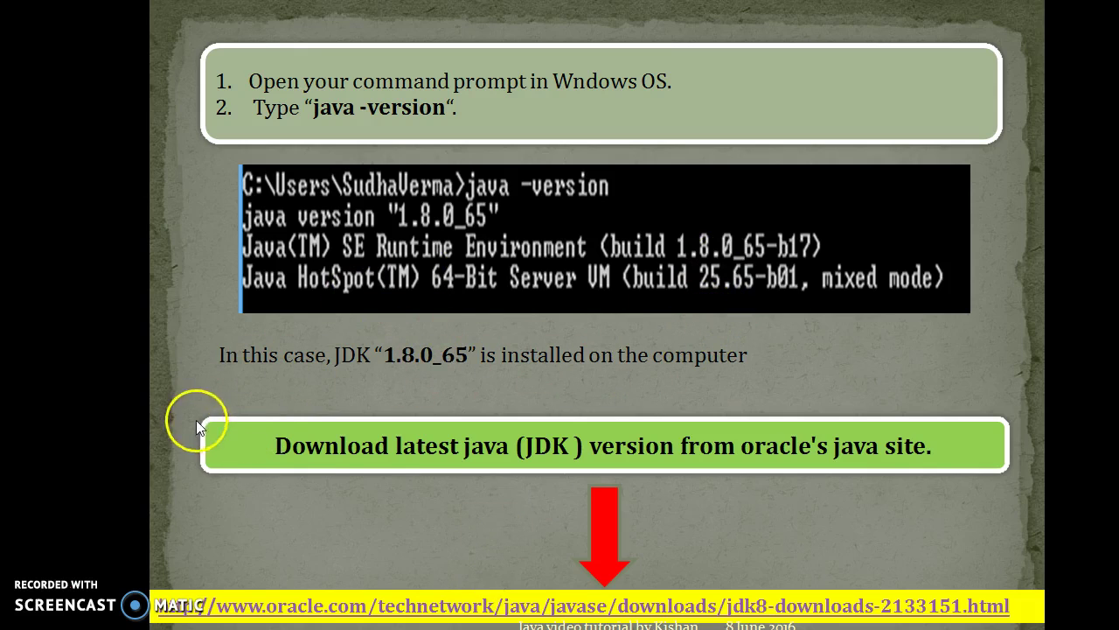
left_click(636, 610)
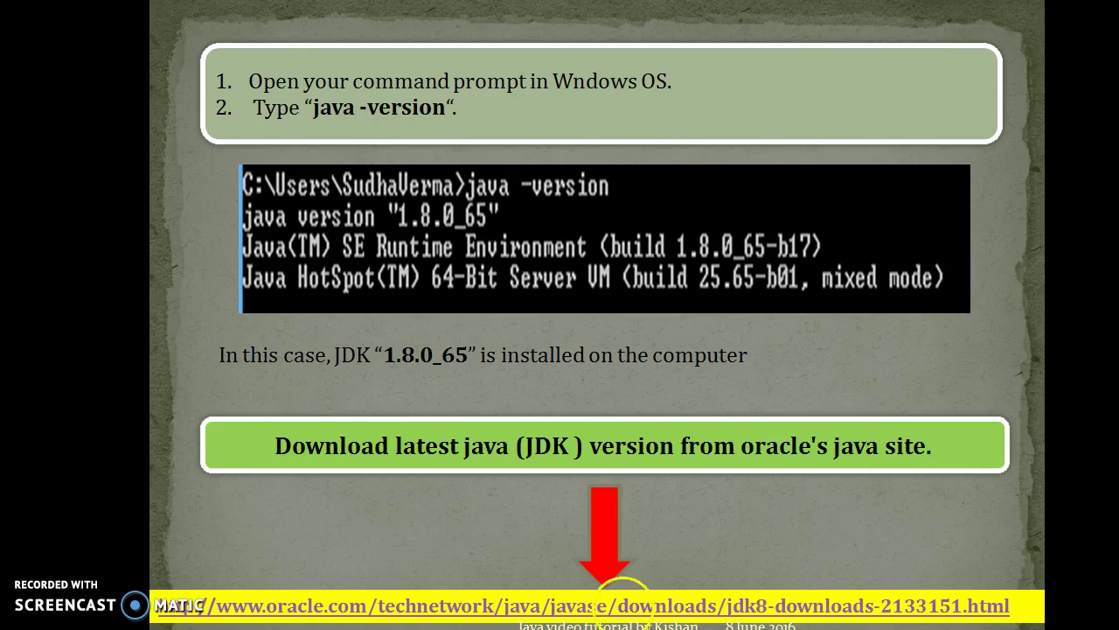
key("alt+Tab")
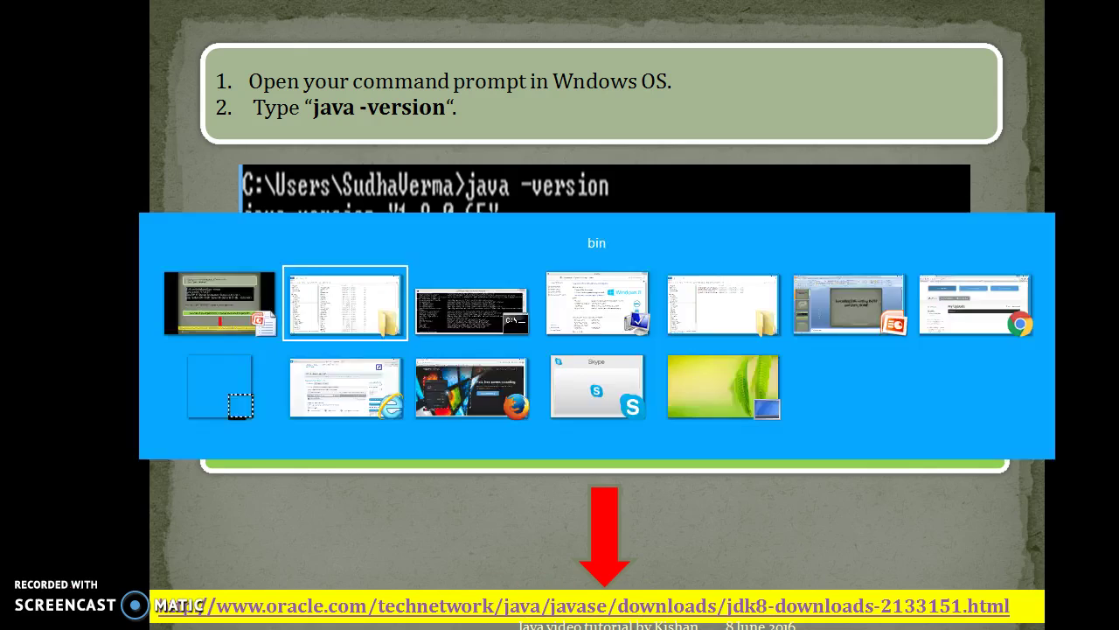
key("alt+Tab")
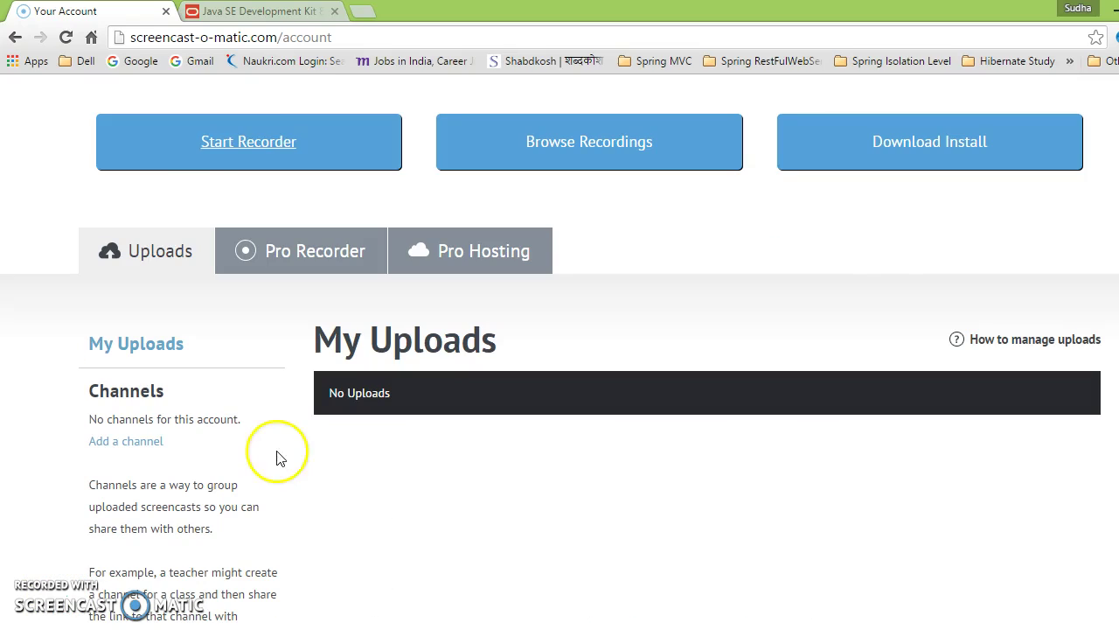
key("ctrl+Tab")
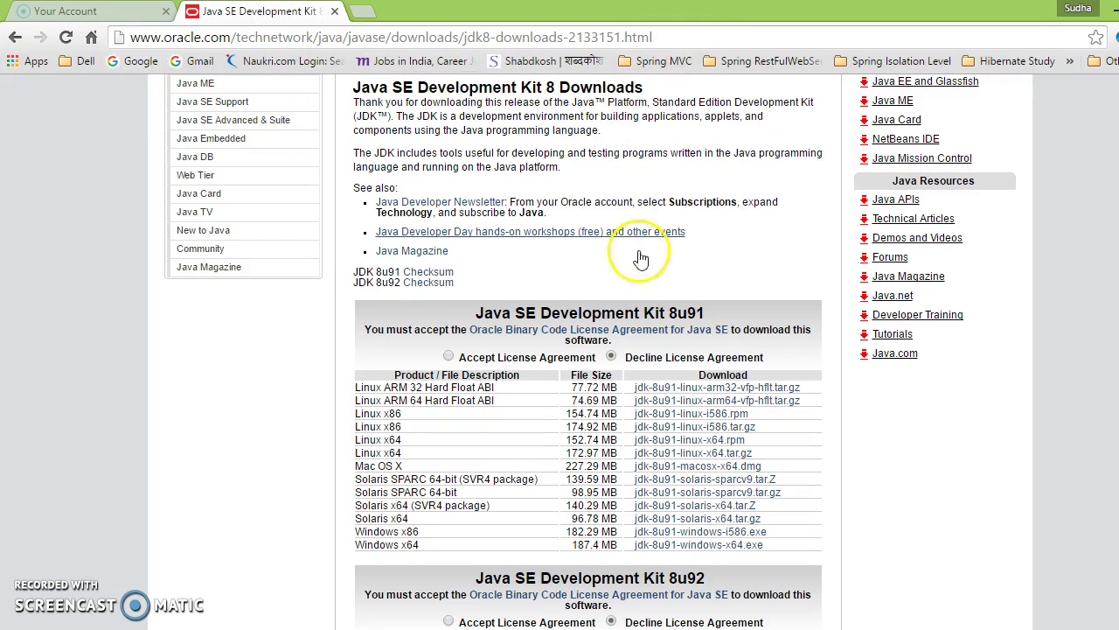
Accept the license agreement for Java SE Development Kit 8u91 and start downloading the Windows x64 installer, jdk-8u91-windows-x64.exe
scroll(835, 367, "down", 2)
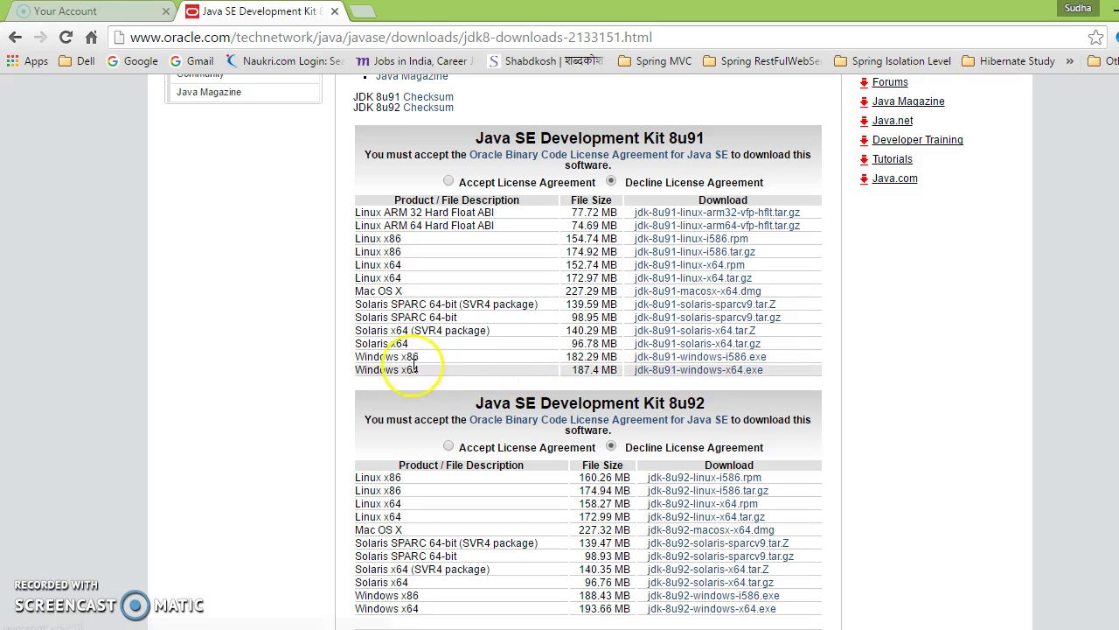
left_click(689, 375)
left_click(702, 374)
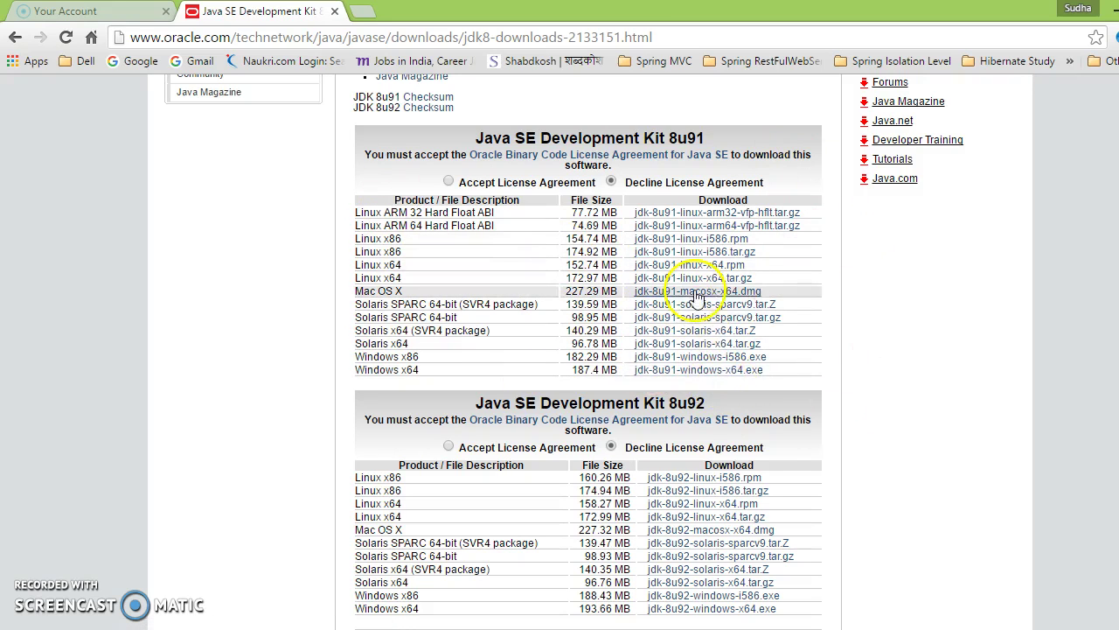
left_click(448, 182)
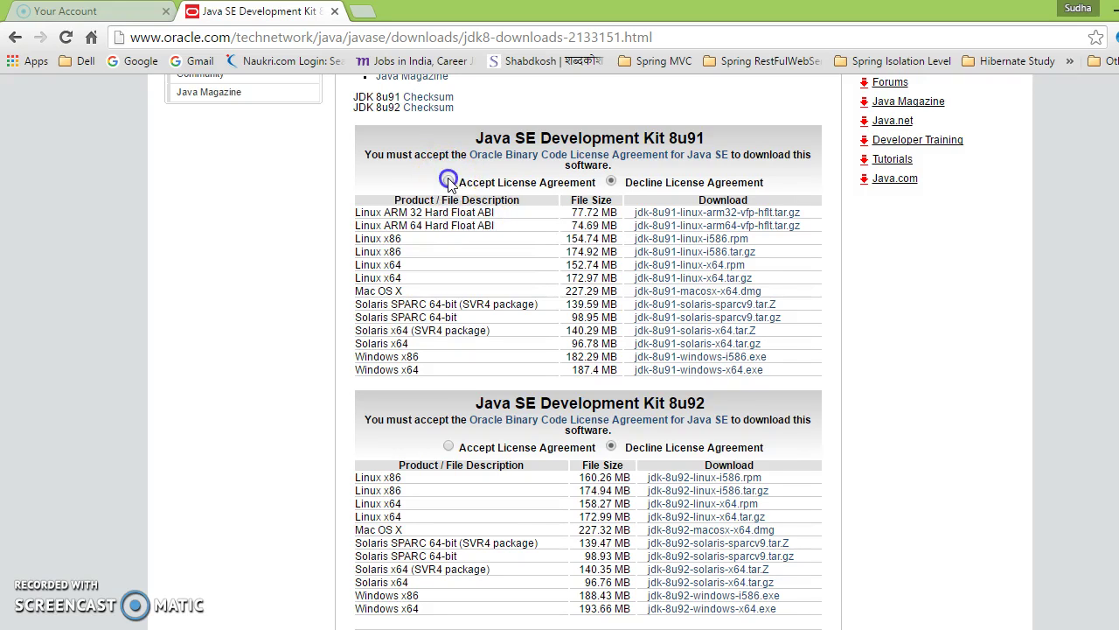
left_click(712, 377)
left_click(704, 379)
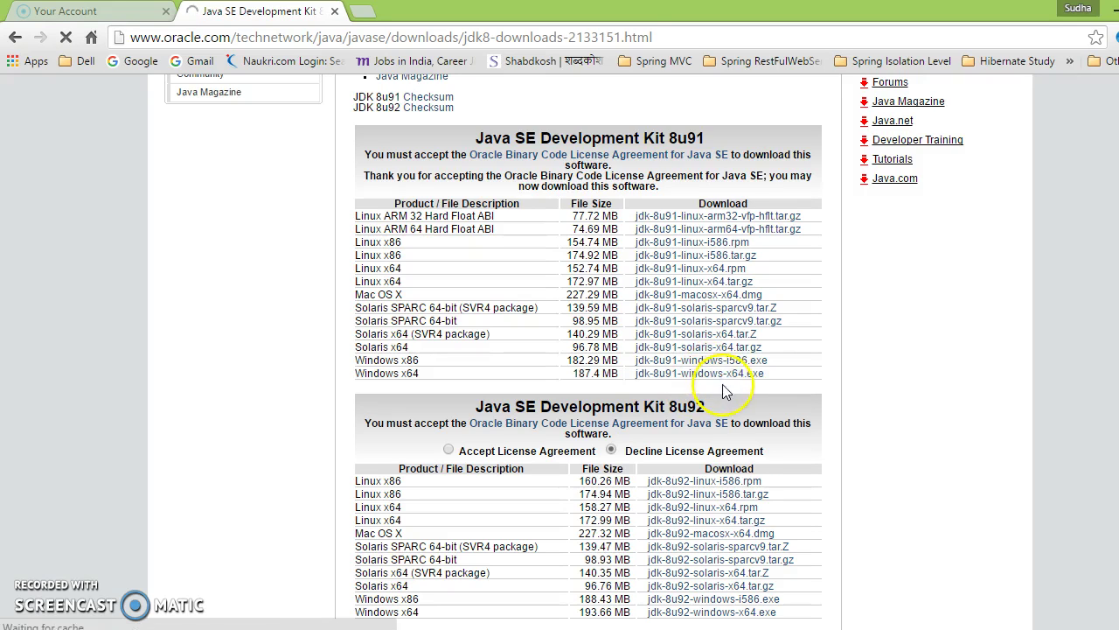
left_click(724, 370)
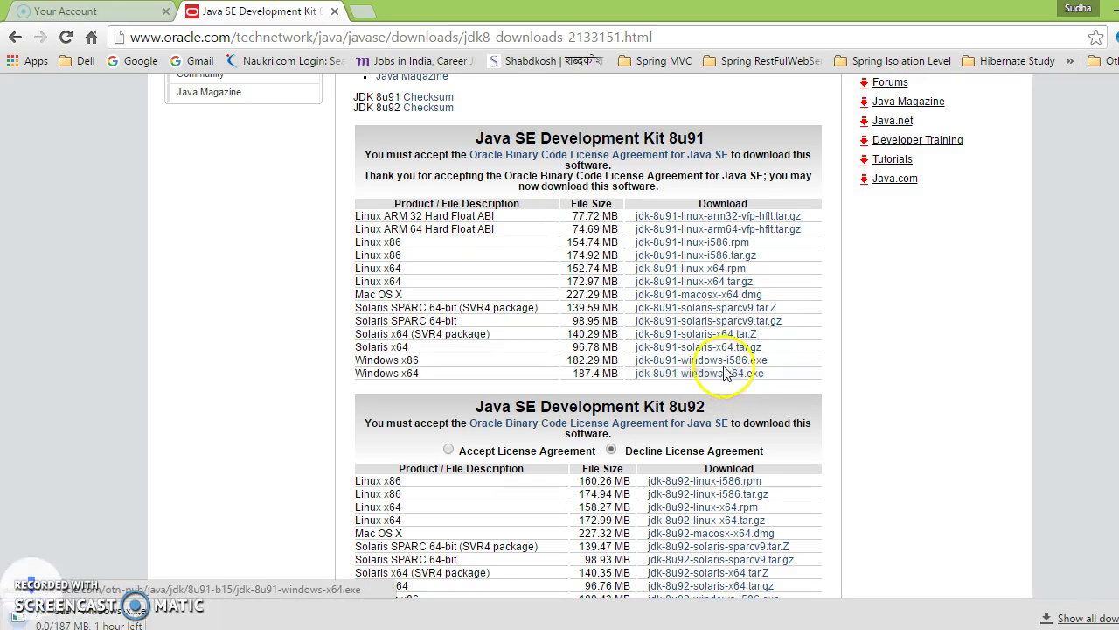
Open the options for the running jdk-8u91-windows-x64.exe download
left_click(176, 617)
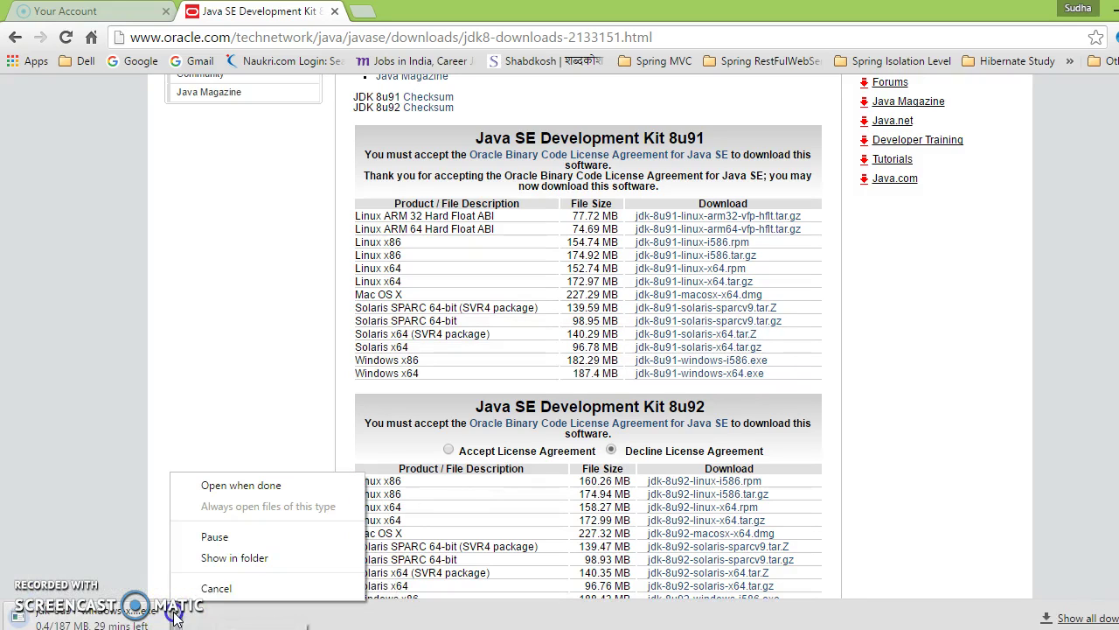